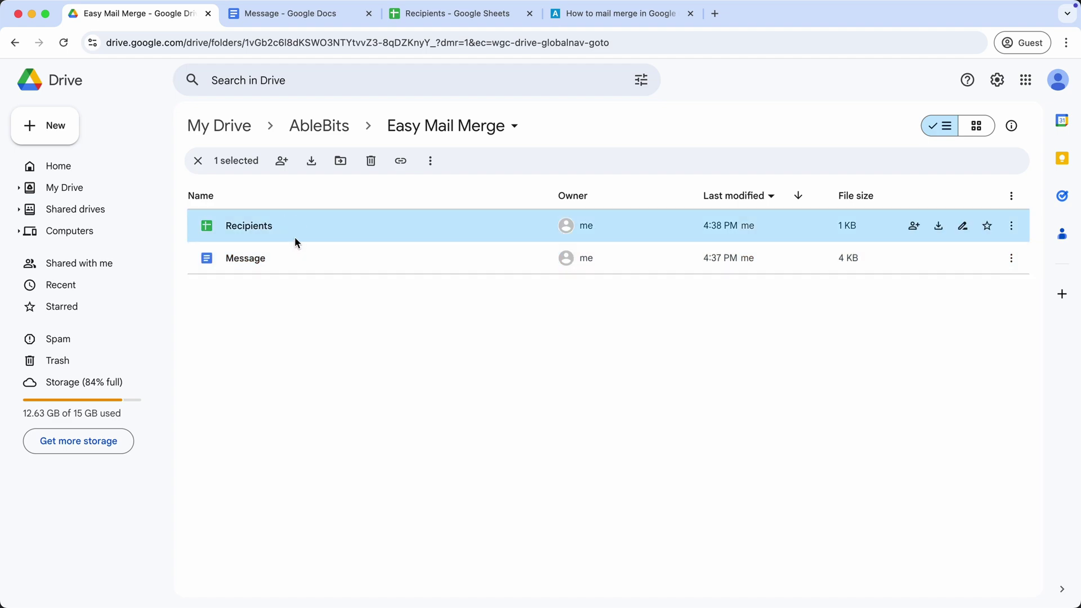
- Start the Easy Mail Merge add-on in the Message document
{"action": "left_click", "coordinate": [580, 14]}
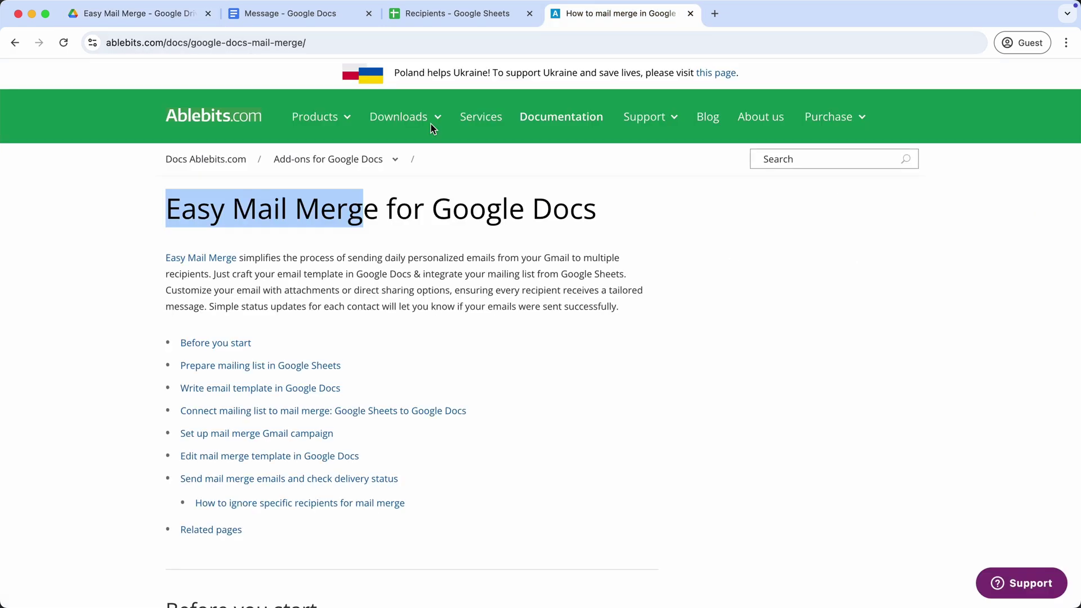
{"action": "left_click_drag", "start_coordinate": [167, 210], "coordinate": [546, 205]}
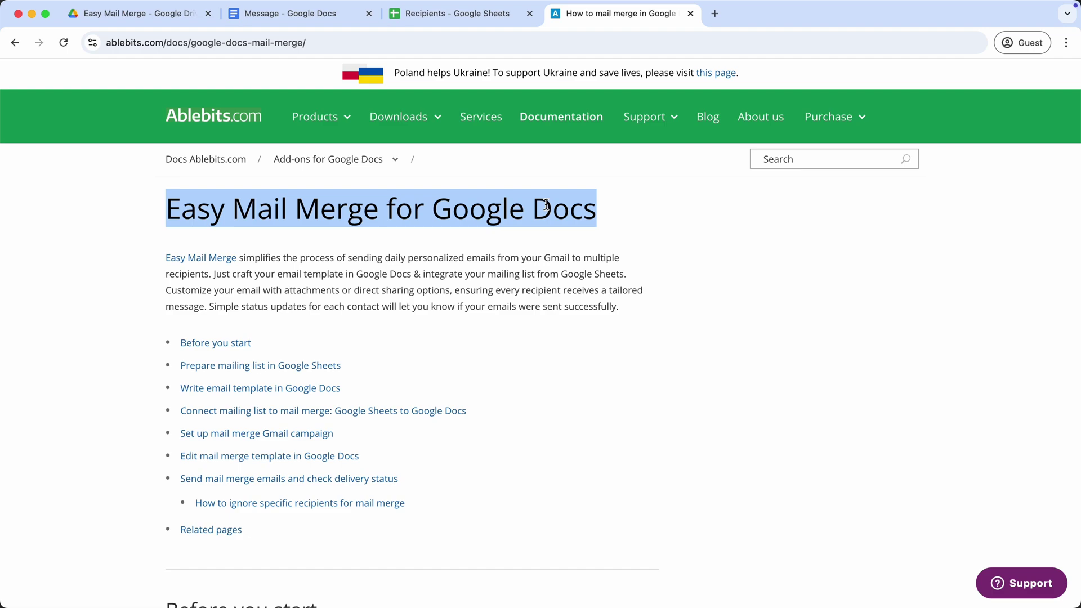
{"action": "left_click", "coordinate": [322, 20]}
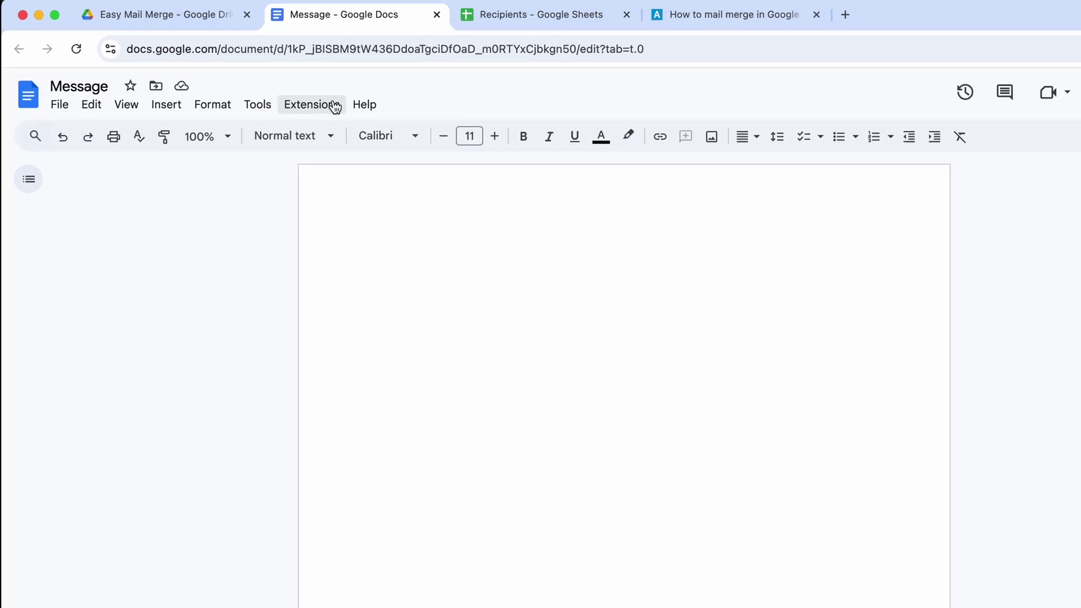
{"action": "left_click", "coordinate": [280, 90]}
{"action": "mouse_move", "coordinate": [415, 164]}
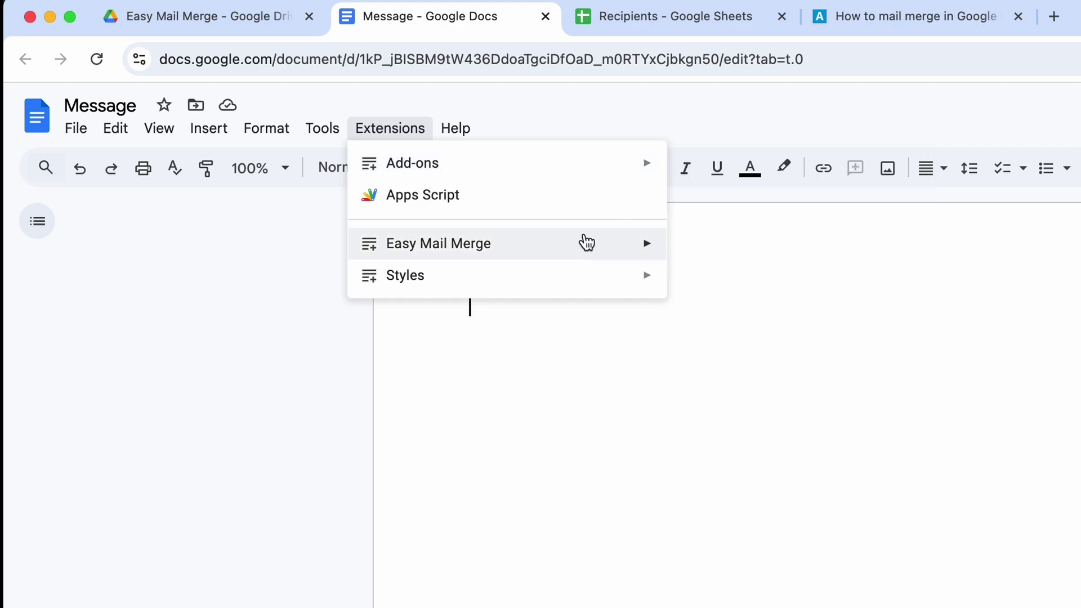
{"action": "mouse_move", "coordinate": [576, 251]}
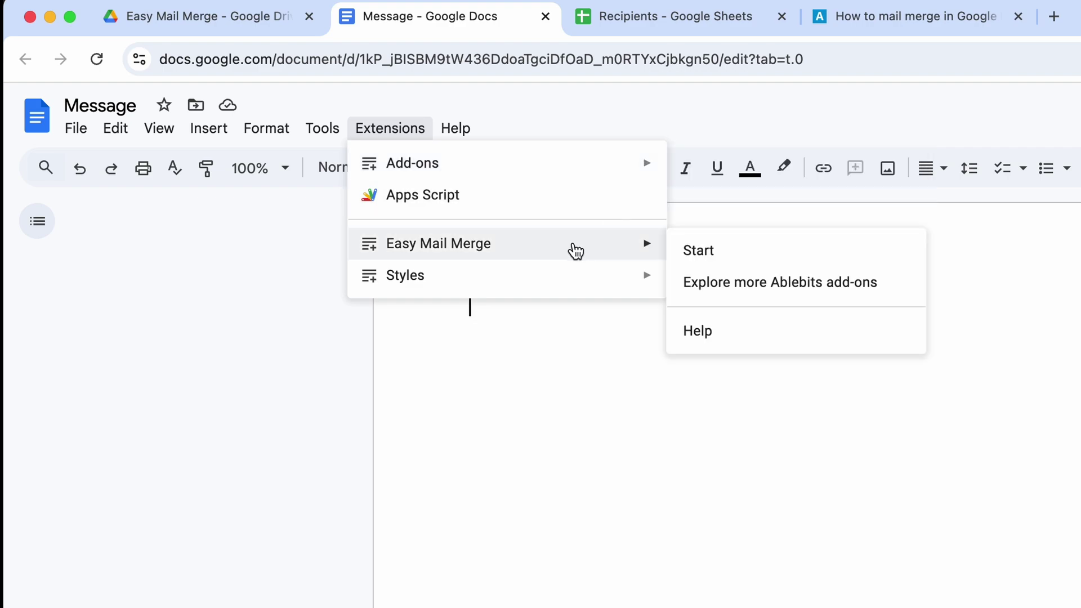
{"action": "left_click", "coordinate": [744, 250]}
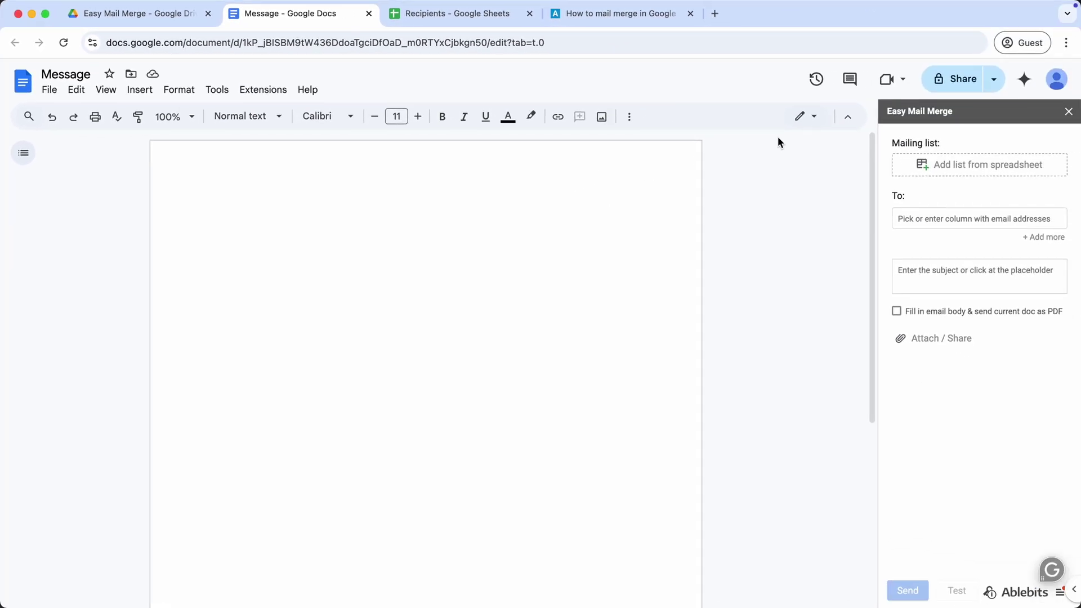
- Add the Recipients spreadsheet from My Drive > AbleBits > Easy Mail Merge as the mailing list
{"action": "left_click_drag", "start_coordinate": [893, 142], "coordinate": [944, 145]}
{"action": "left_click", "coordinate": [437, 18]}
{"action": "left_click", "coordinate": [340, 19]}
{"action": "left_click", "coordinate": [144, 15]}
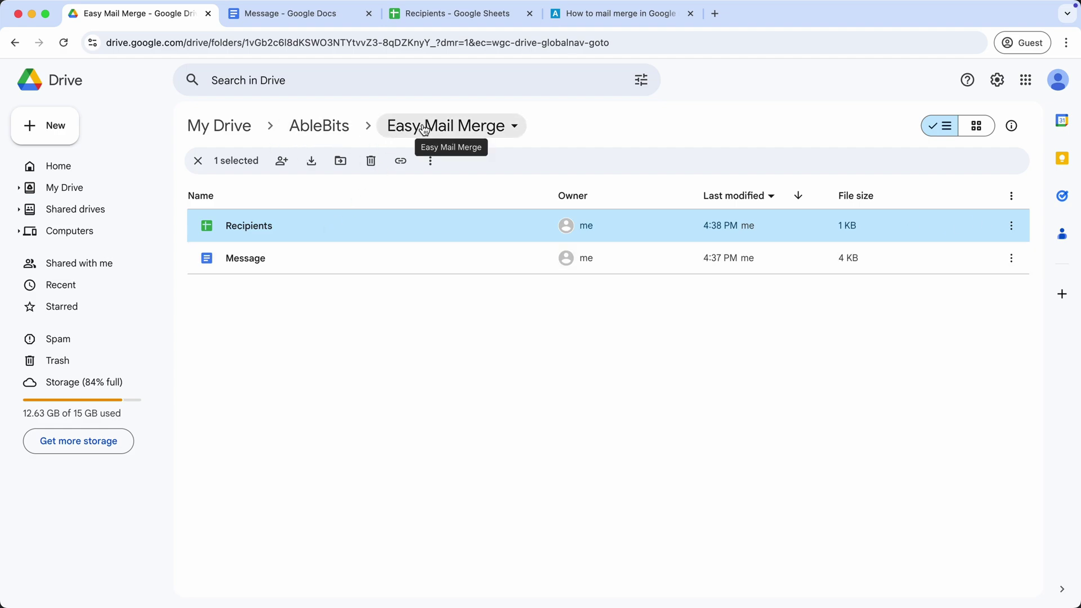
{"action": "left_click", "coordinate": [311, 17]}
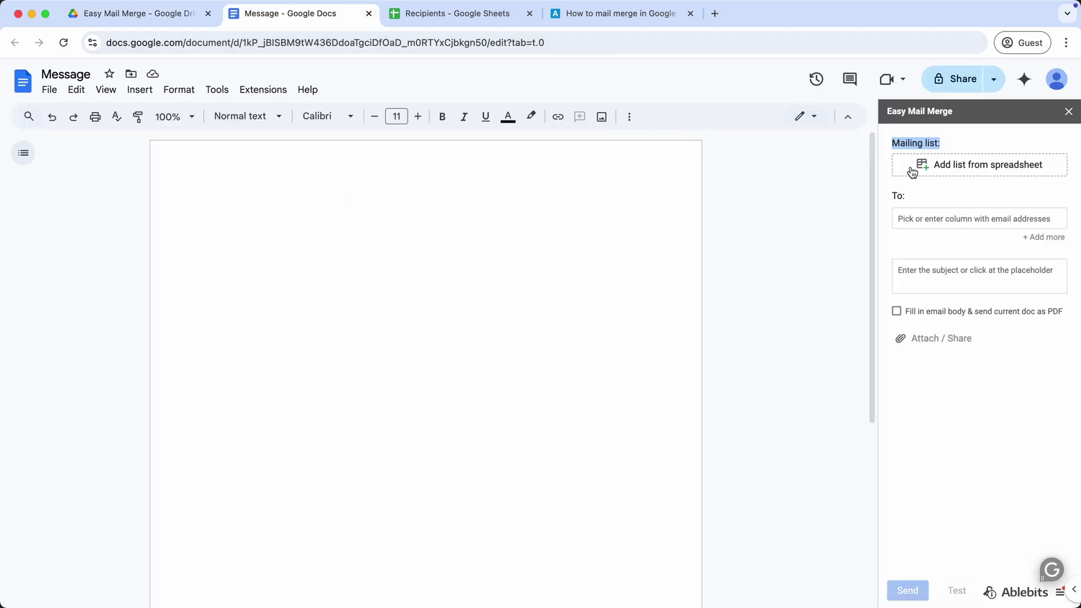
{"action": "left_click", "coordinate": [957, 169]}
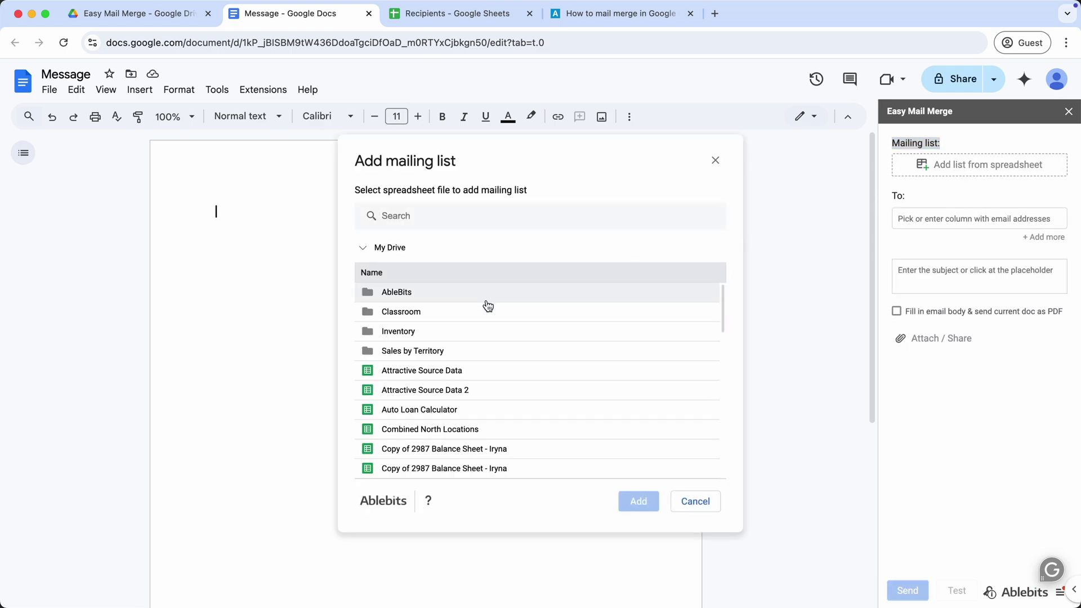
{"action": "double_click", "coordinate": [398, 291]}
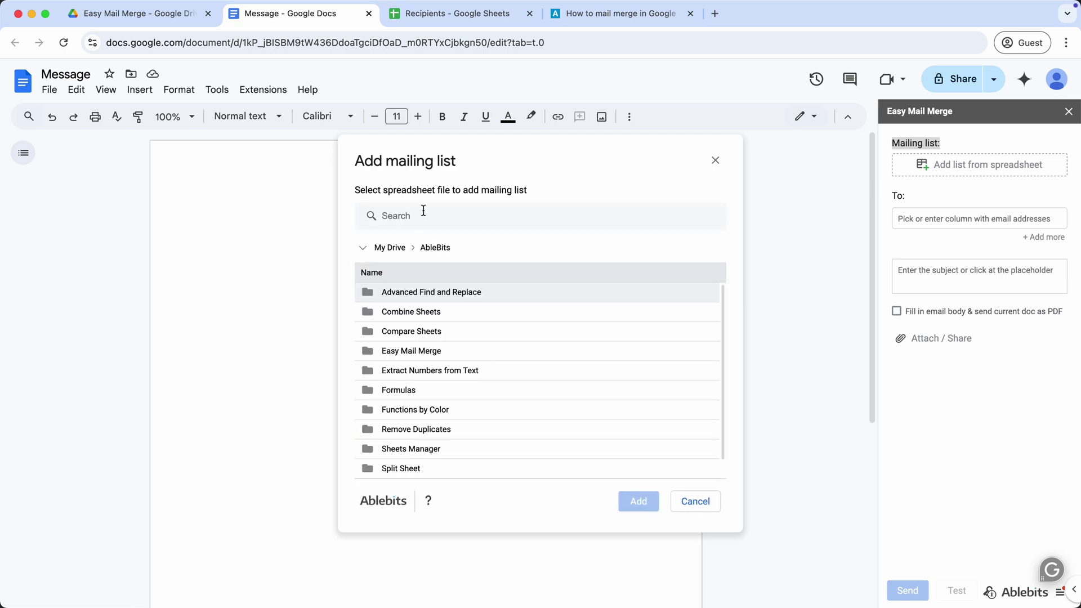
{"action": "double_click", "coordinate": [427, 354]}
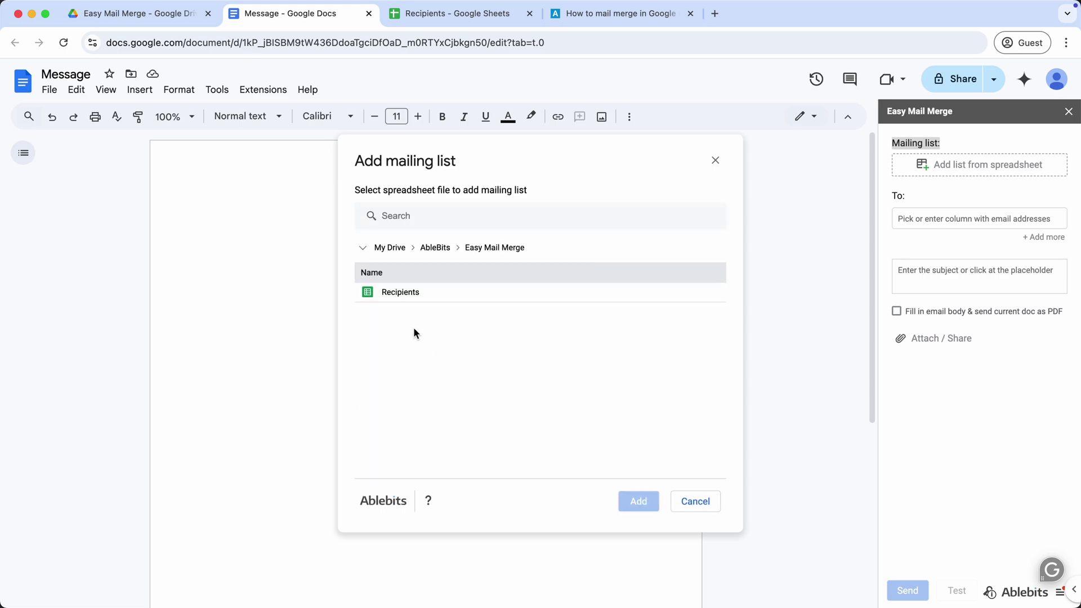
{"action": "left_click", "coordinate": [404, 301]}
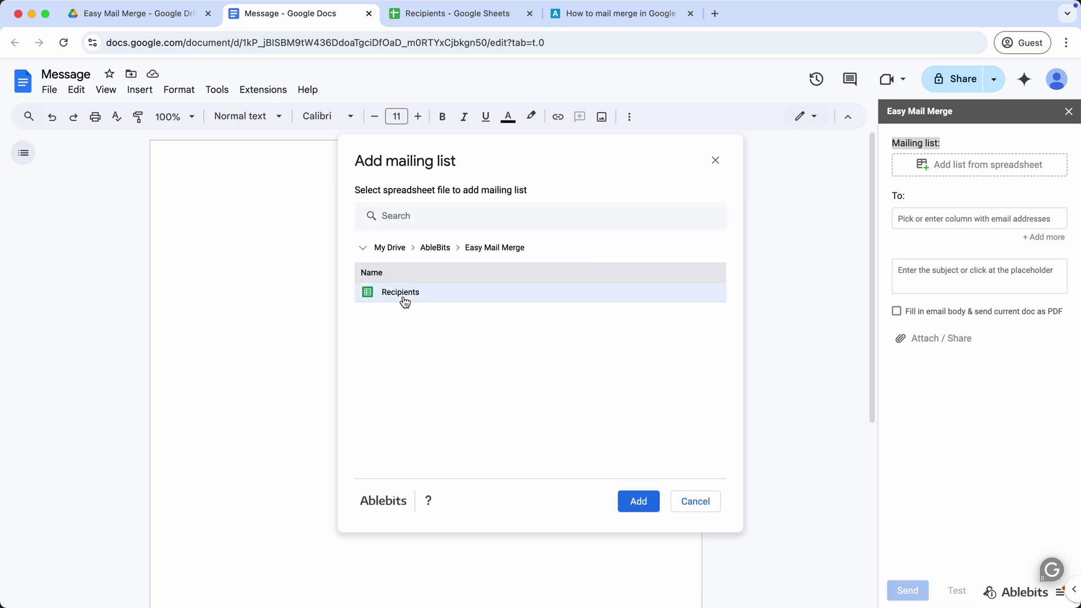
{"action": "left_click", "coordinate": [638, 503]}
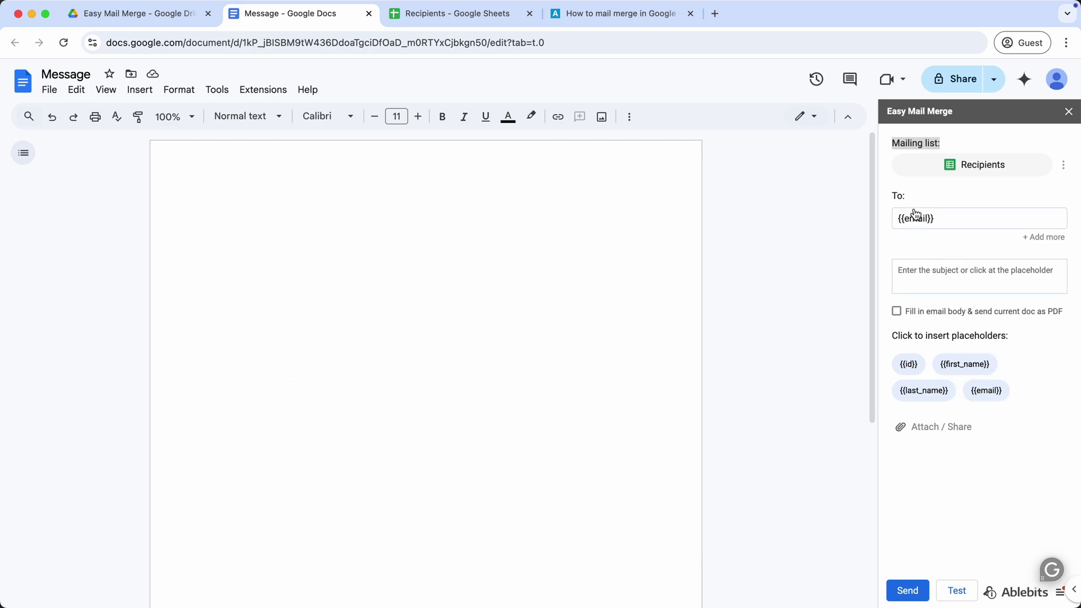
- Enter "Thanksgiving Sale" as the mail merge email subject
{"action": "double_click", "coordinate": [901, 197]}
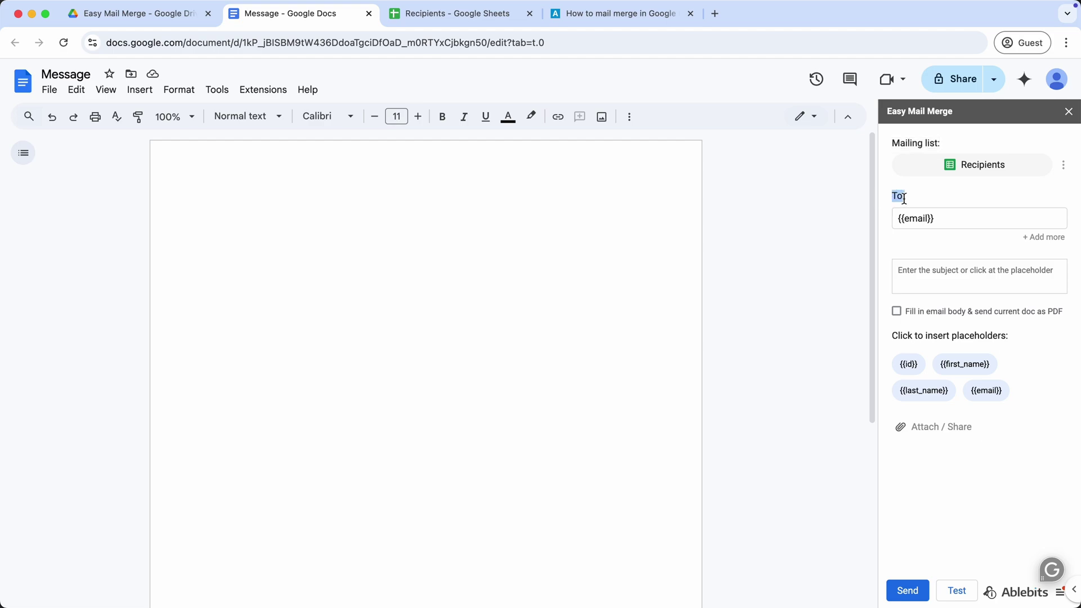
{"action": "left_click", "coordinate": [949, 278]}
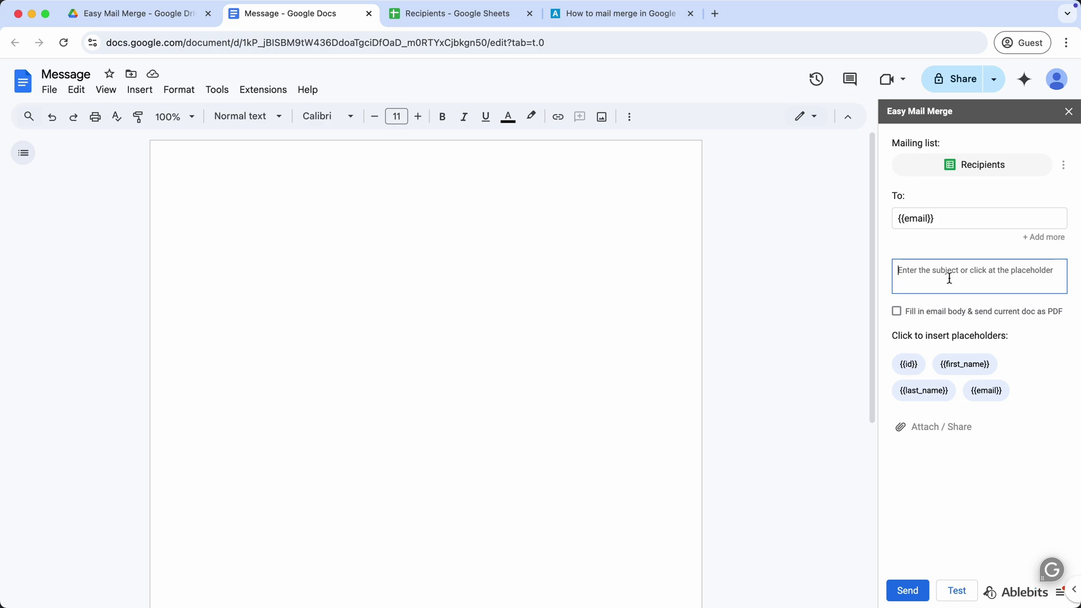
{"action": "type", "text": "Thanksgiving"}
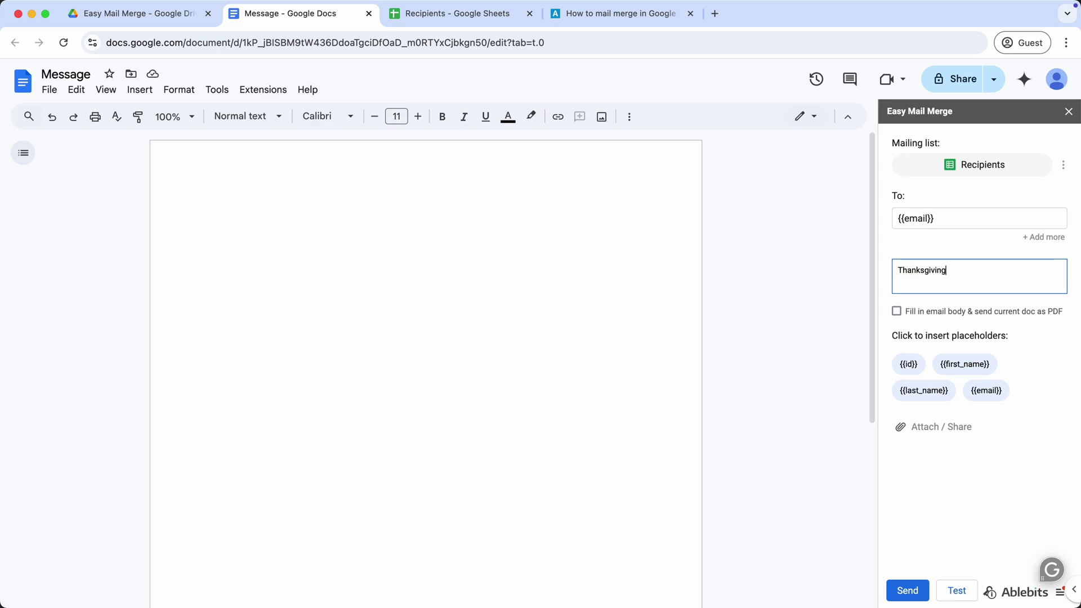
{"action": "type", "text": " Sale"}
- Append two turkey emojis and the text "30% Off" to the email subject
{"action": "key", "text": "ctrl+super+space"}
{"action": "left_click_drag", "start_coordinate": [355, 242], "coordinate": [628, 221]}
{"action": "left_click", "coordinate": [723, 236]}
{"action": "type", "text": "turkey"}
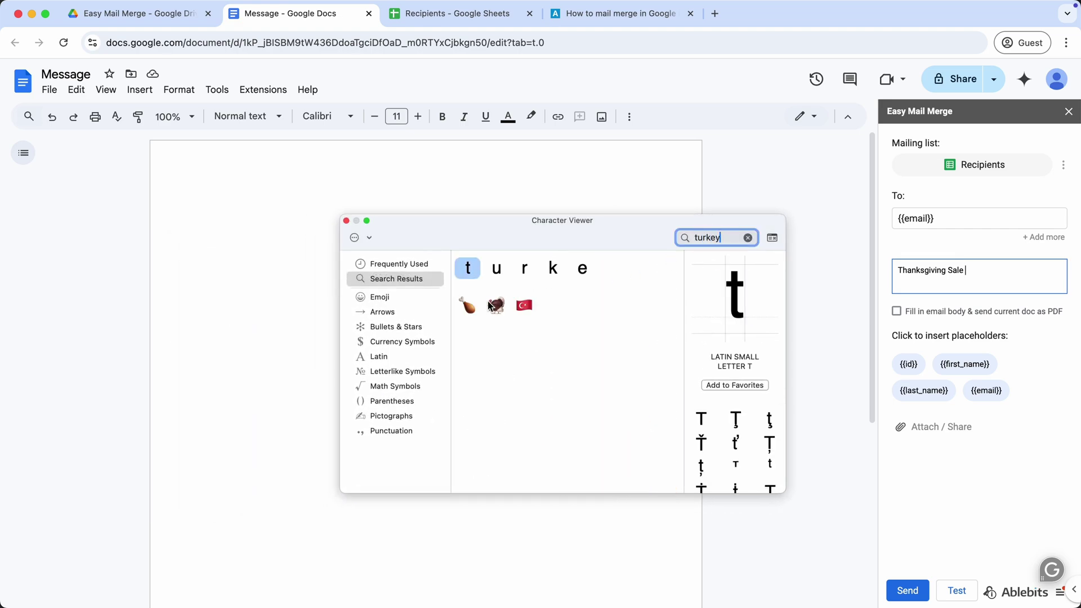
{"action": "left_click", "coordinate": [497, 305]}
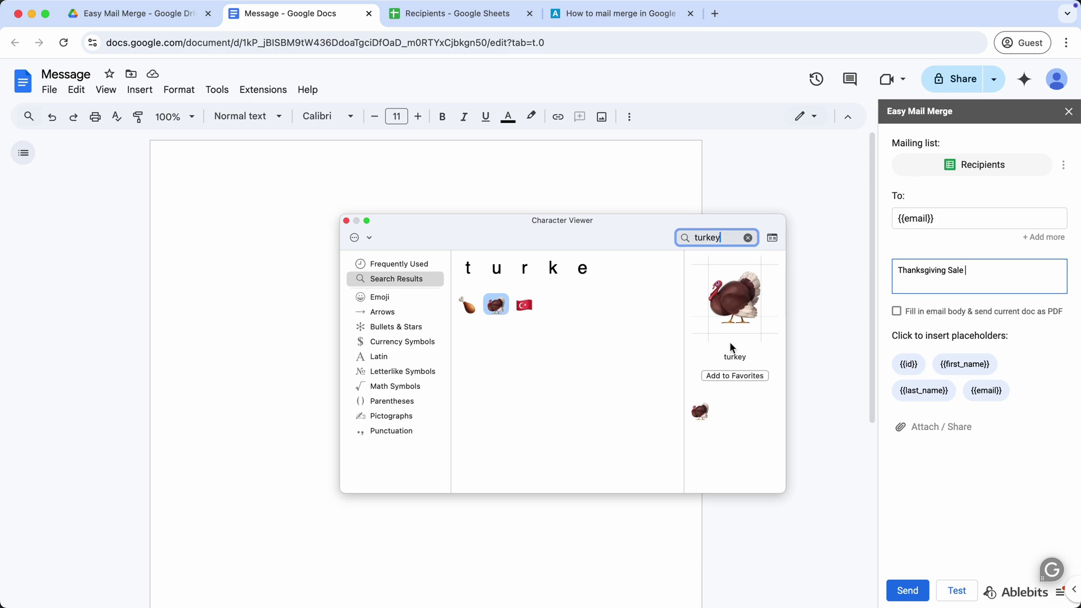
{"action": "double_click", "coordinate": [495, 308]}
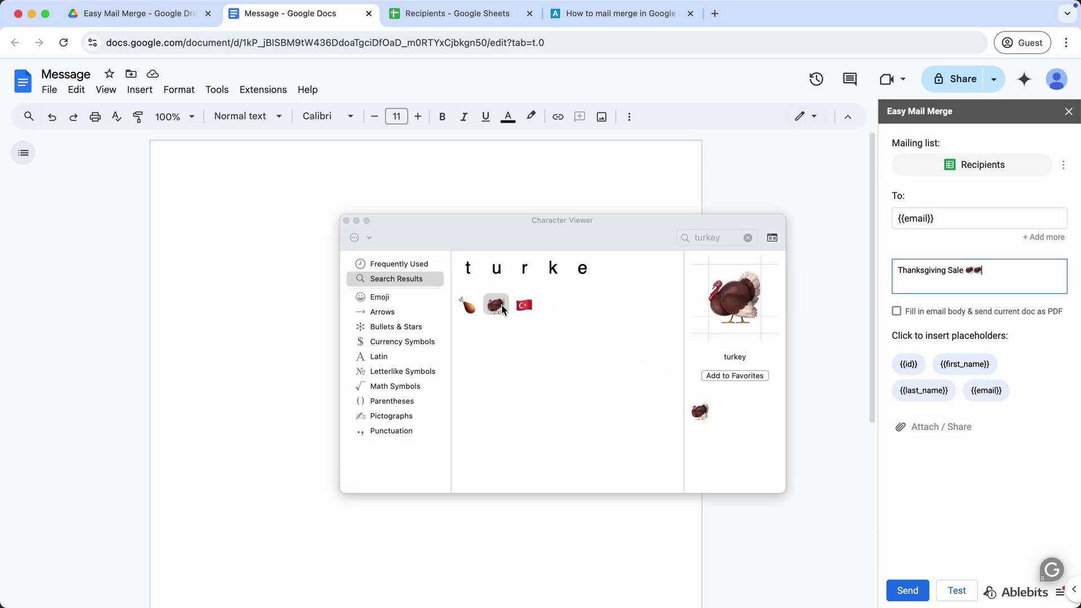
{"action": "left_click", "coordinate": [346, 220]}
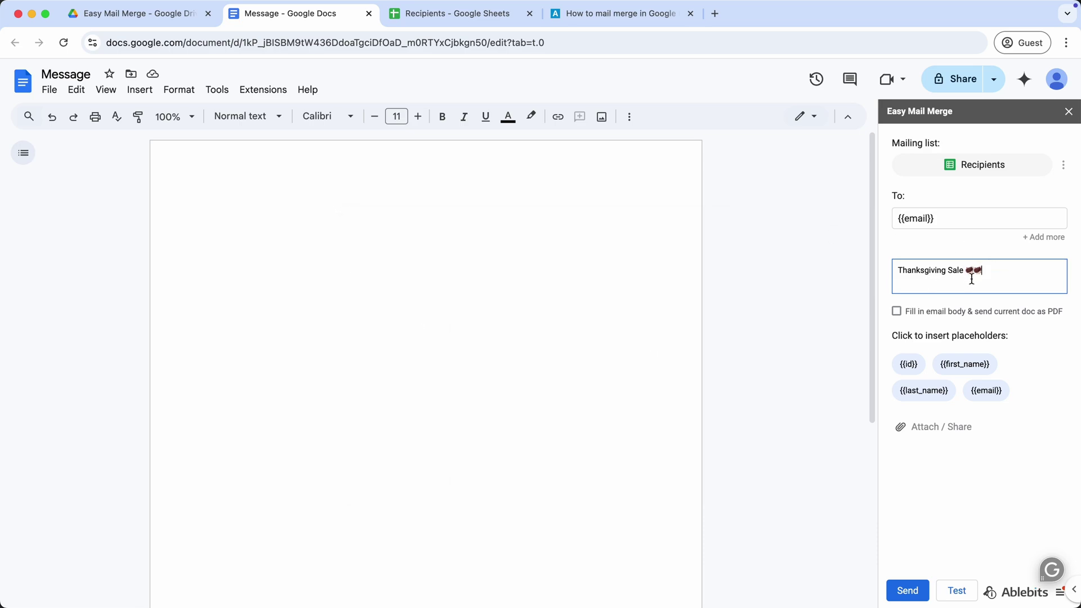
{"action": "type", "text": "30% Off"}
- Write the message body "Dear {{first_name}}, how would you like to get a great deal?" using the first_name placeholder
{"action": "left_click", "coordinate": [418, 204]}
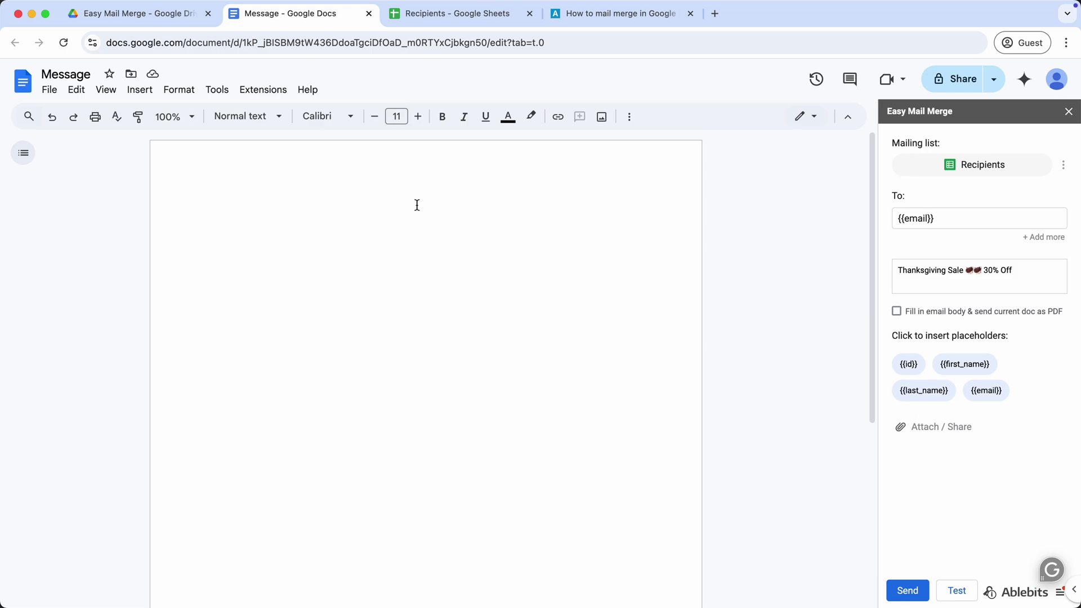
{"action": "type", "text": "Dear"}
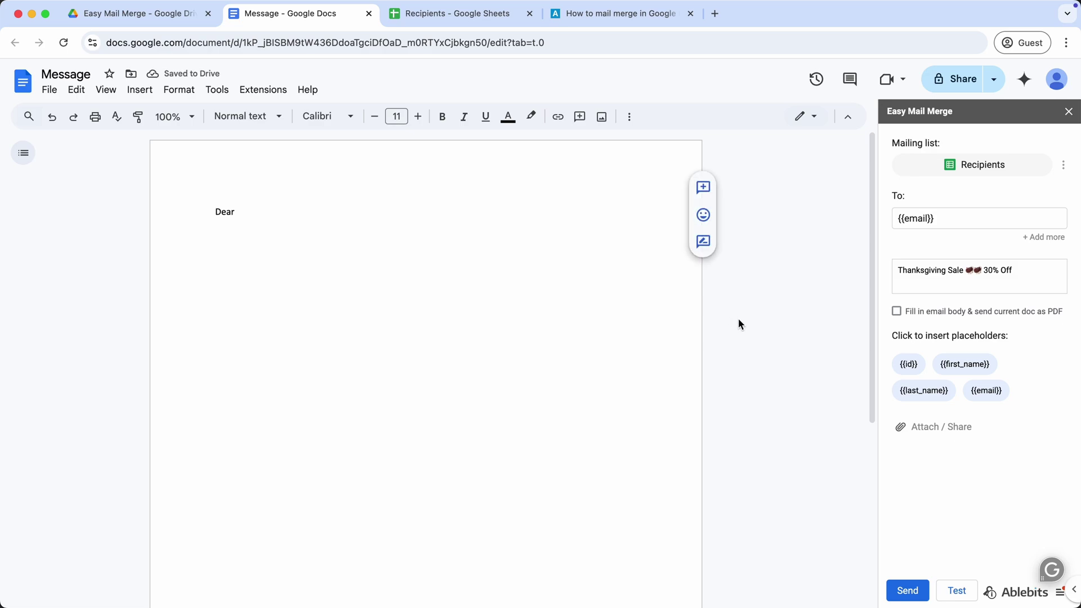
{"action": "left_click", "coordinate": [965, 367]}
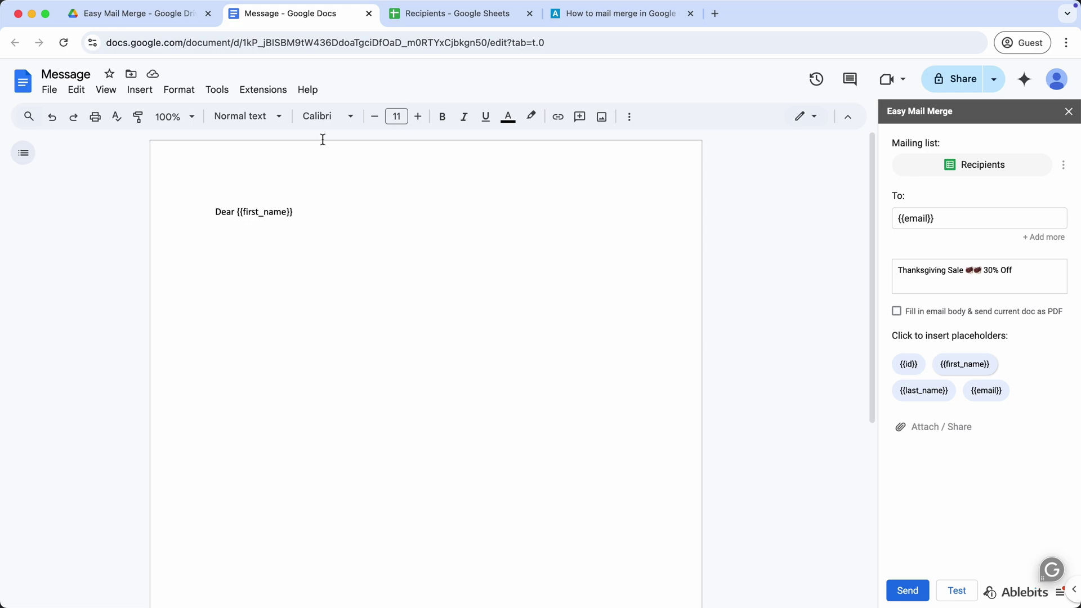
{"action": "left_click", "coordinate": [434, 16]}
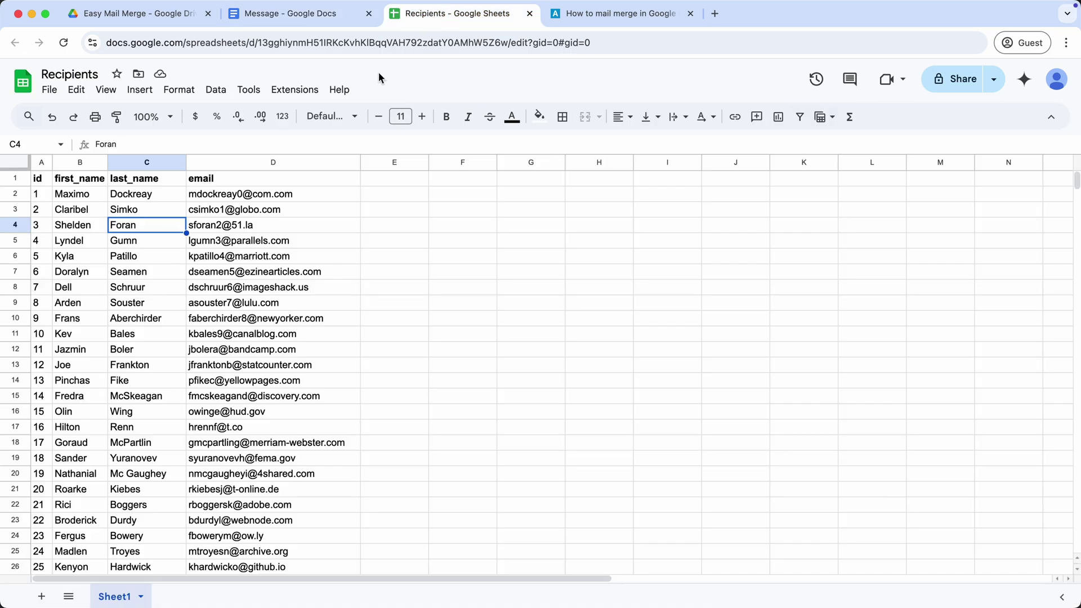
{"action": "left_click", "coordinate": [99, 199]}
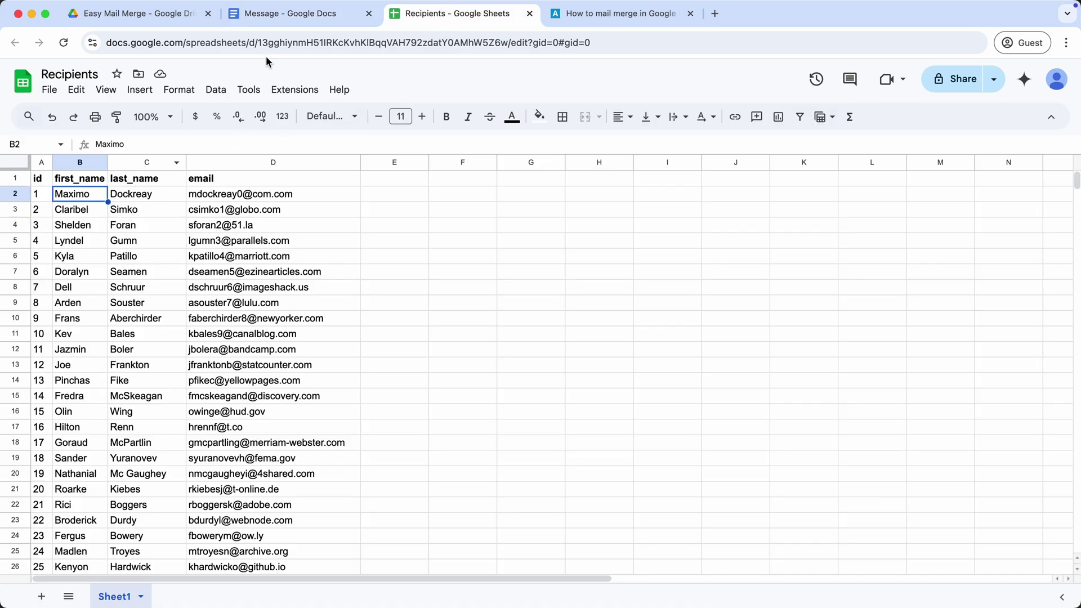
{"action": "left_click", "coordinate": [344, 16]}
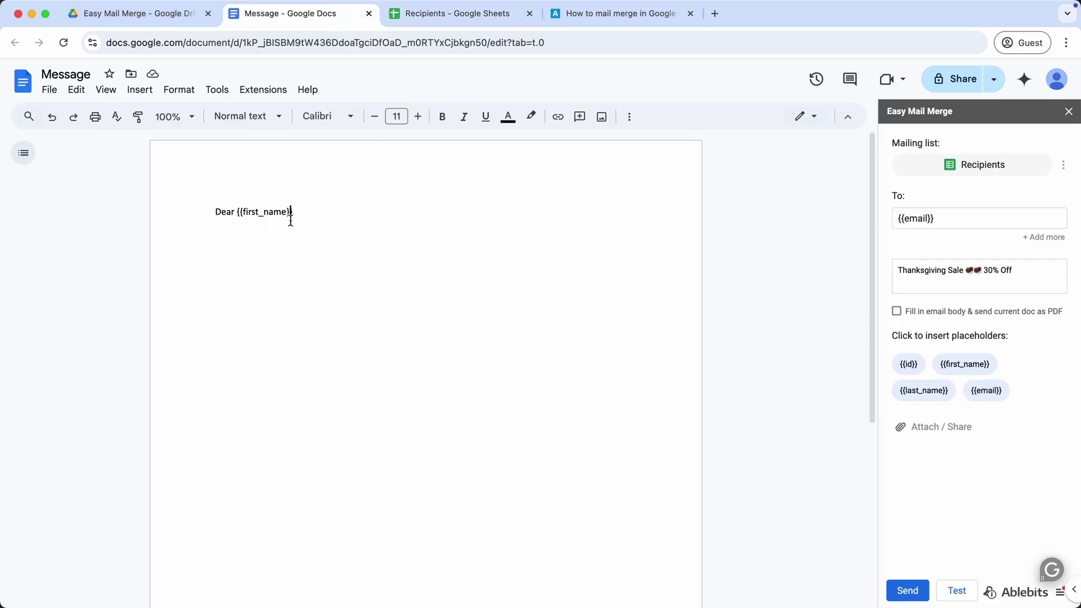
{"action": "type", "text": ", how would you like "}
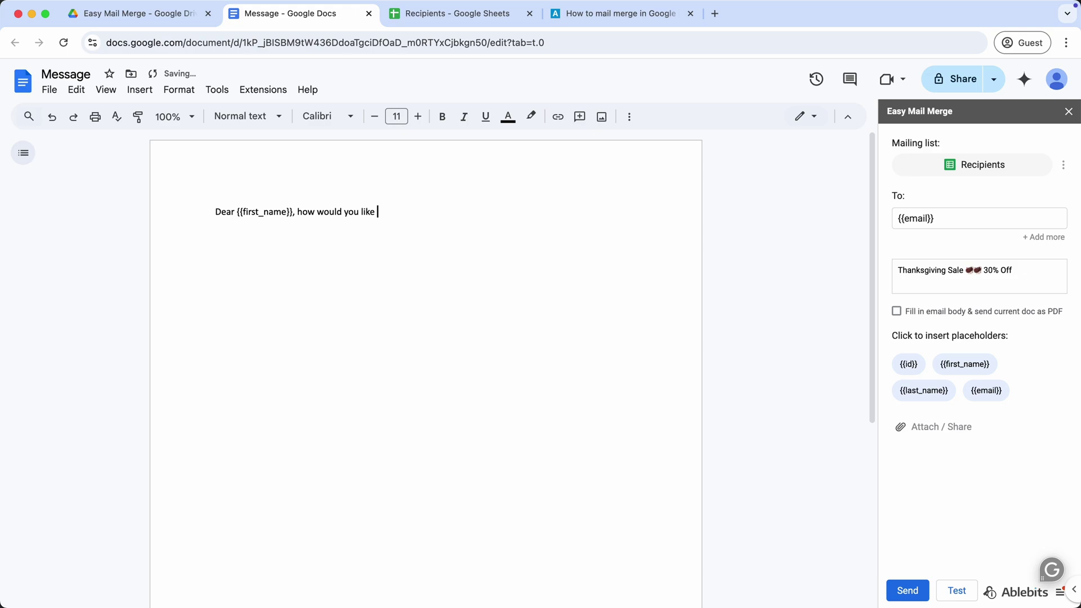
{"action": "type", "text": "to get a great deal?"}
- Examine the free columns beside email in the Recipients sheet as room for extra merge fields, and return to the Message document
{"action": "left_click", "coordinate": [427, 19]}
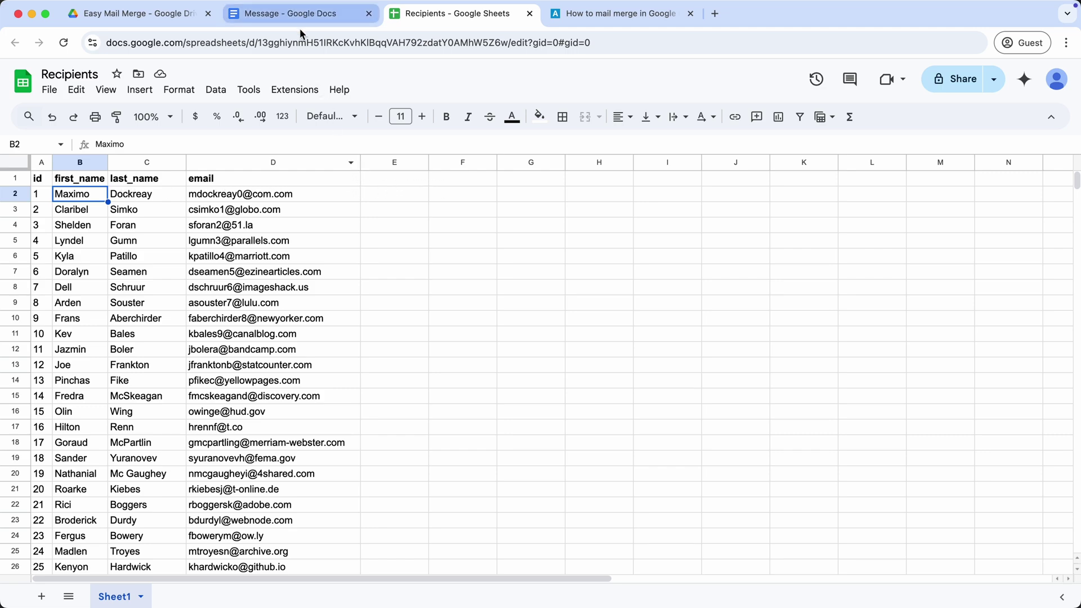
{"action": "left_click", "coordinate": [414, 175]}
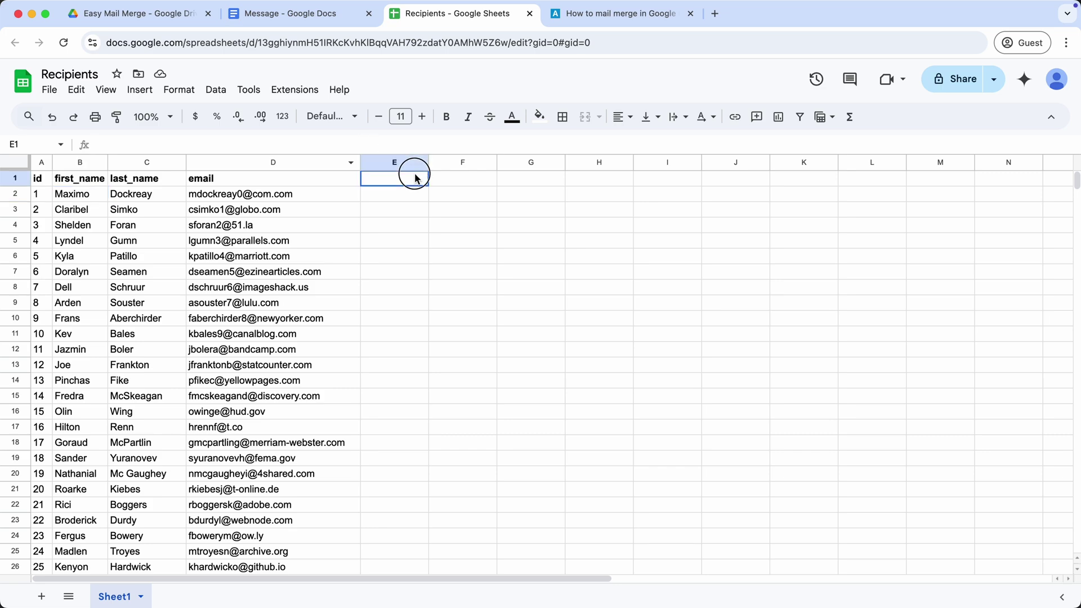
{"action": "left_click", "coordinate": [478, 179]}
{"action": "left_click", "coordinate": [518, 182]}
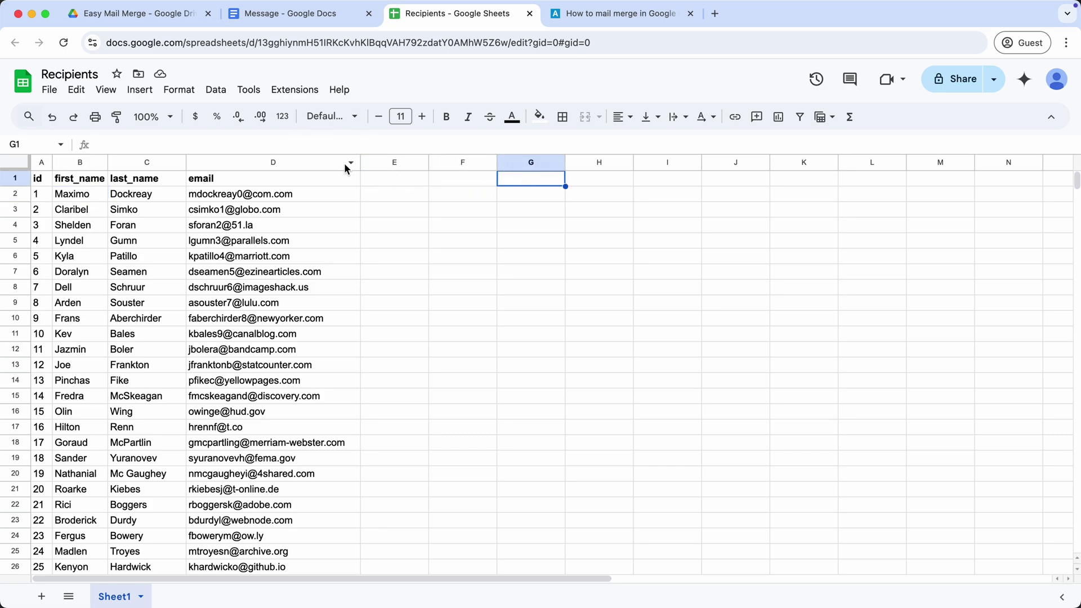
{"action": "left_click", "coordinate": [397, 184]}
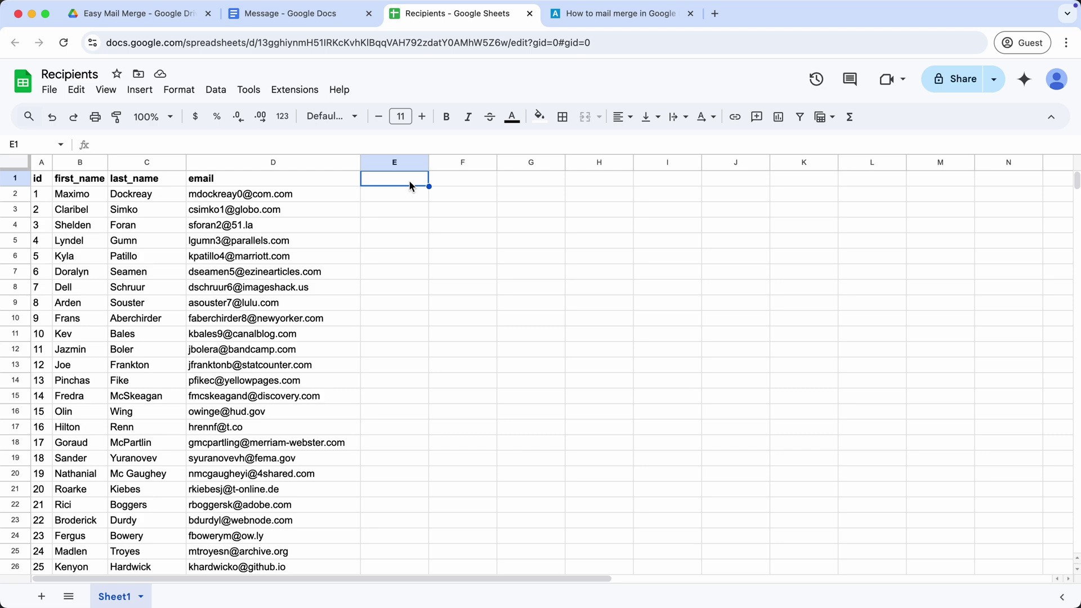
{"action": "left_click", "coordinate": [387, 203]}
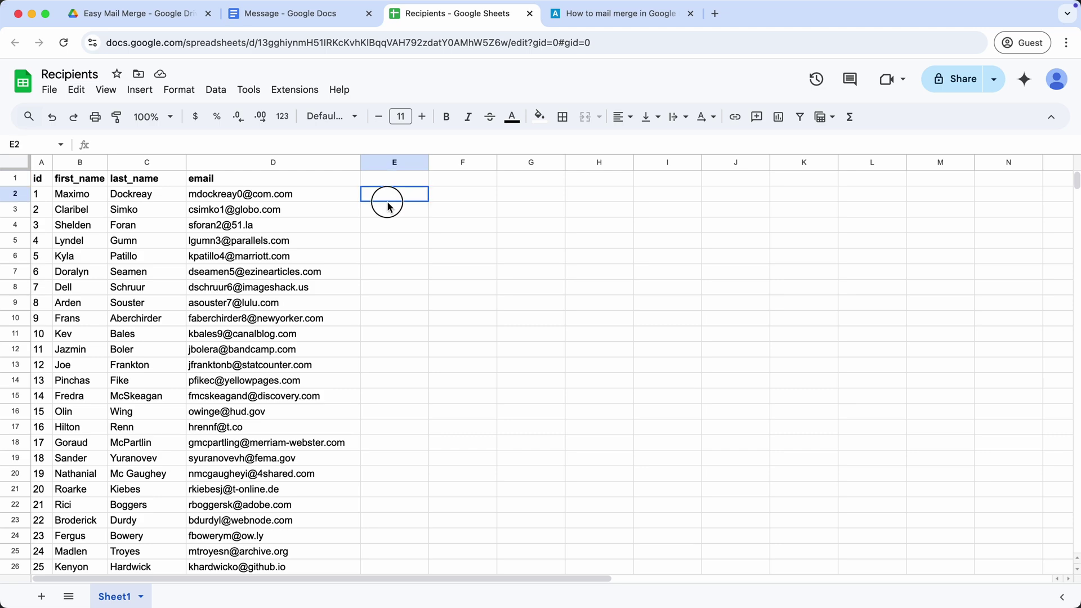
{"action": "left_click", "coordinate": [387, 226]}
{"action": "left_click", "coordinate": [387, 242]}
{"action": "left_click", "coordinate": [388, 261]}
{"action": "left_click", "coordinate": [390, 304]}
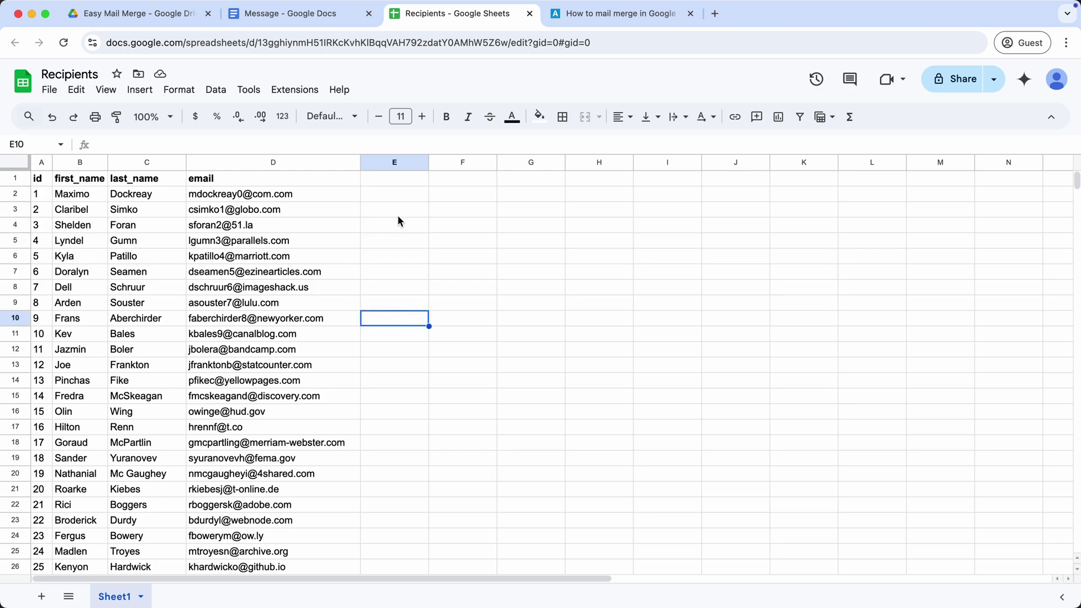
{"action": "left_click", "coordinate": [397, 163]}
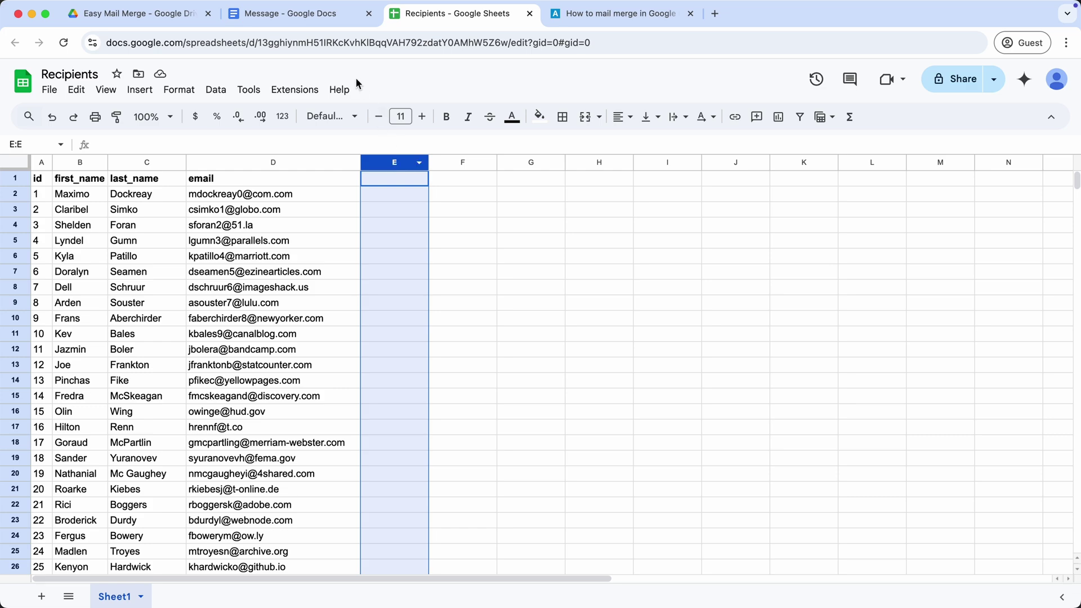
{"action": "left_click", "coordinate": [312, 12]}
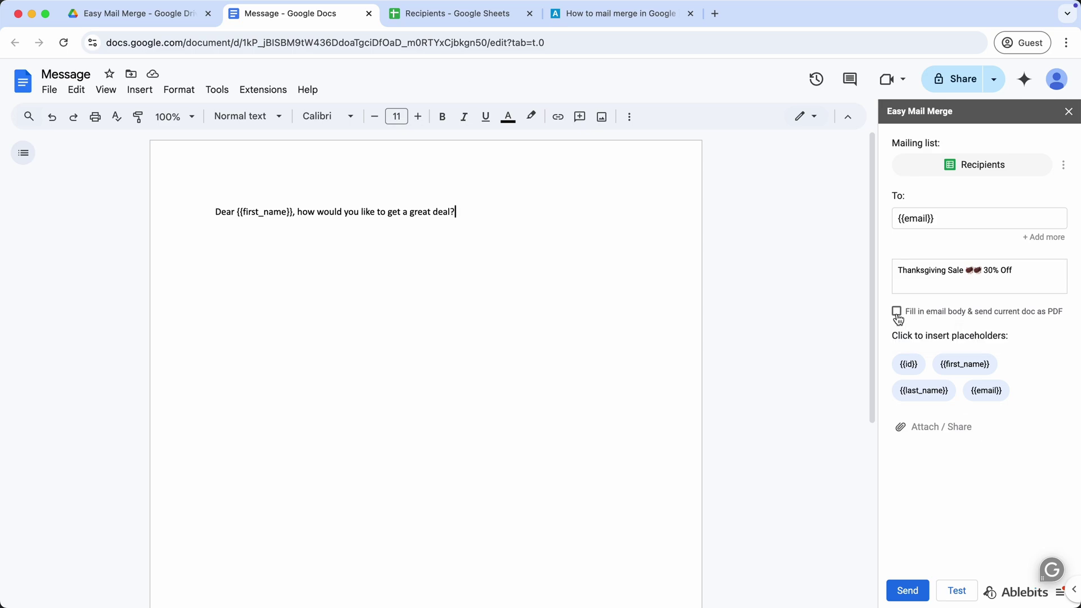
{"action": "left_click", "coordinate": [943, 437]}
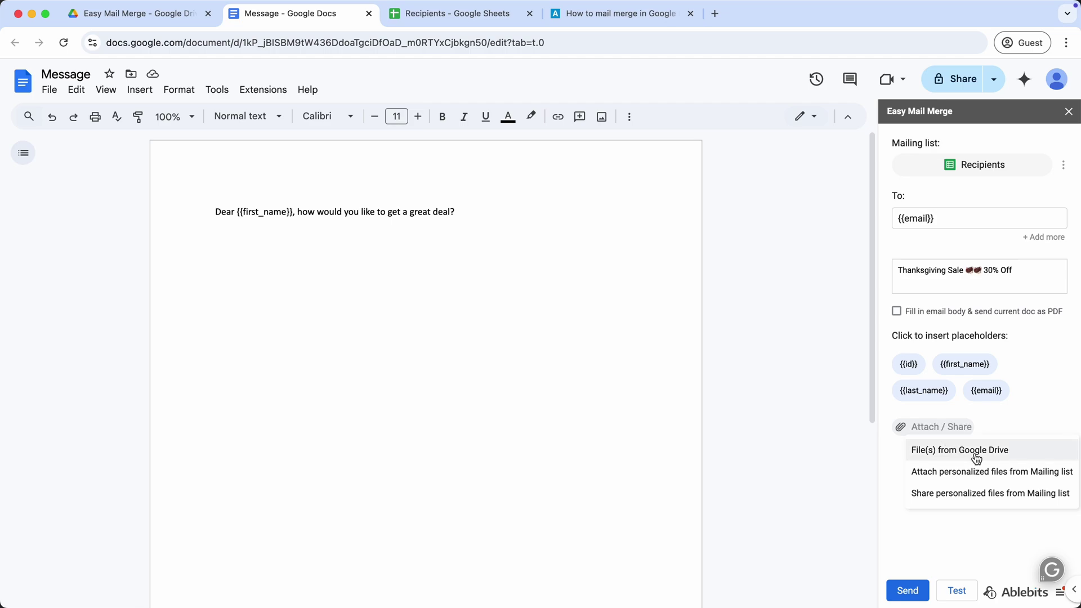
{"action": "left_click", "coordinate": [843, 383]}
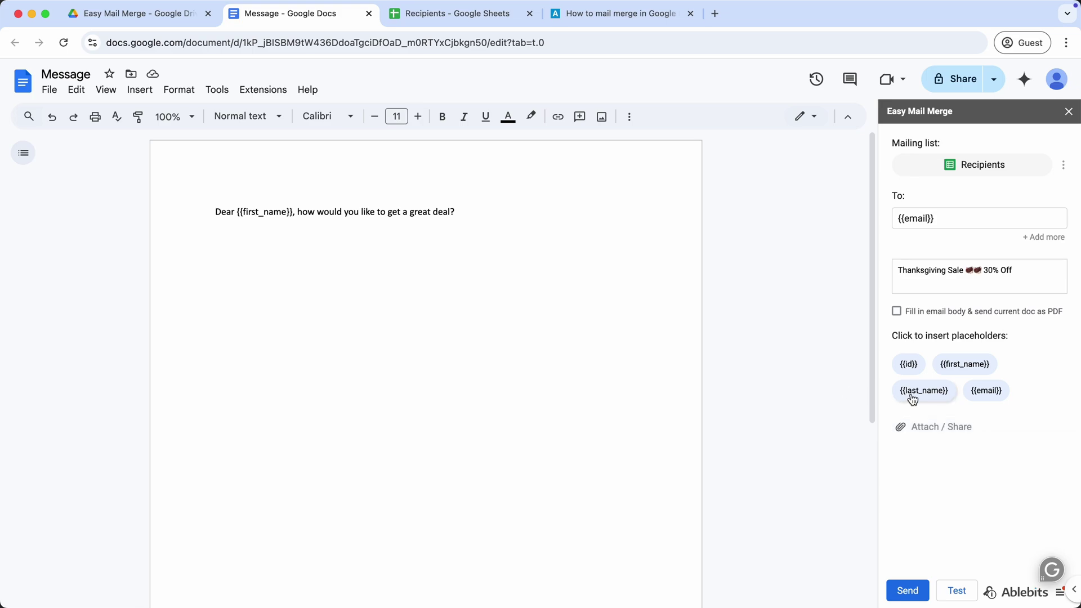
- Send a test merge email, check its personalized message in the Gmail inbox, and return to the cleared merge form in the Message document
{"action": "left_click", "coordinate": [955, 592]}
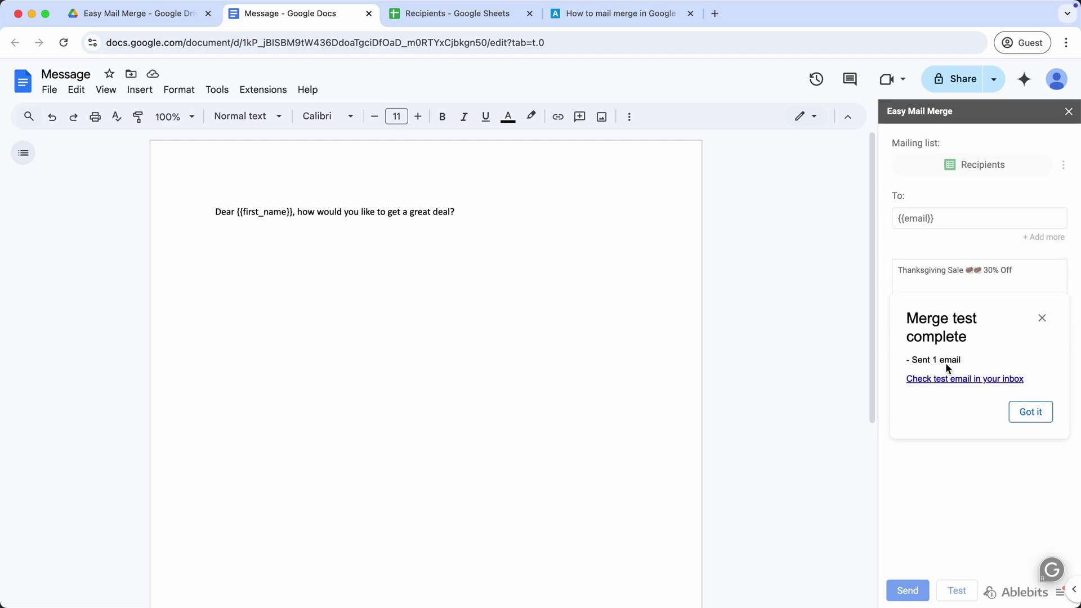
{"action": "left_click", "coordinate": [961, 379]}
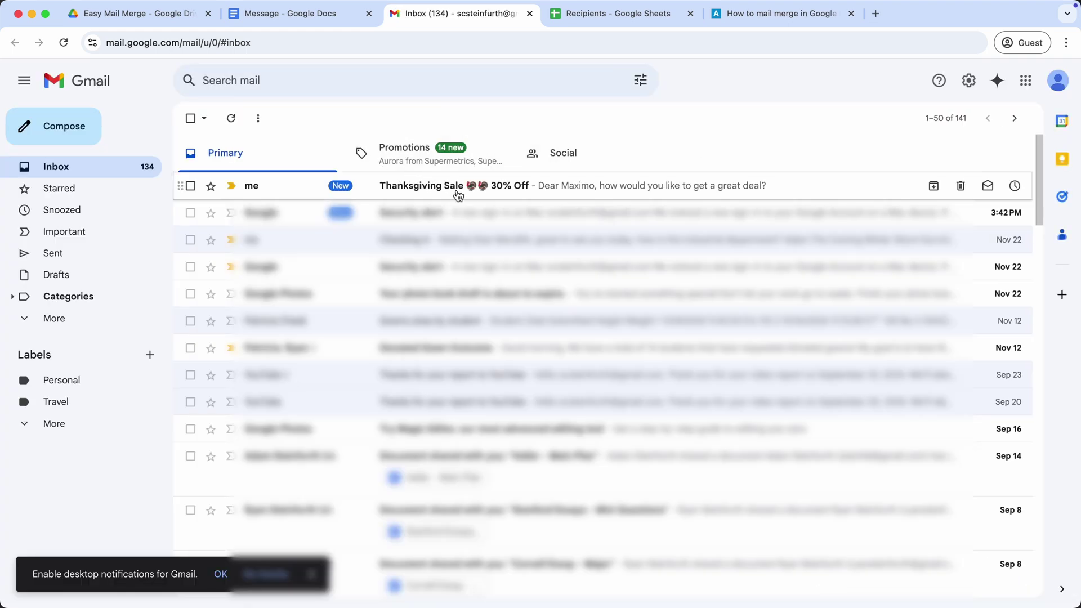
{"action": "left_click", "coordinate": [534, 191]}
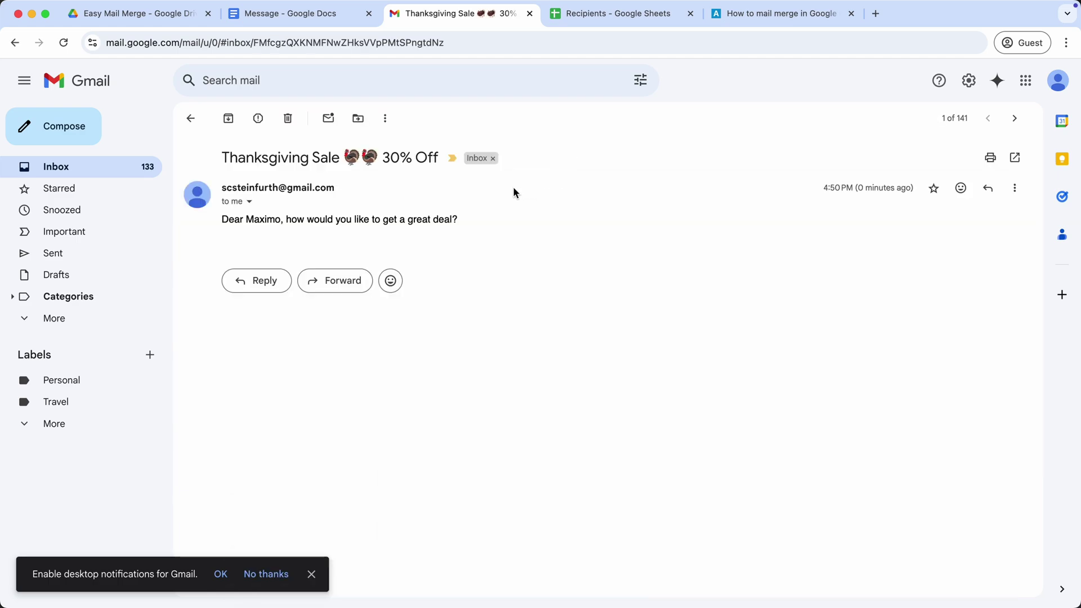
{"action": "left_click_drag", "start_coordinate": [251, 219], "coordinate": [441, 220]}
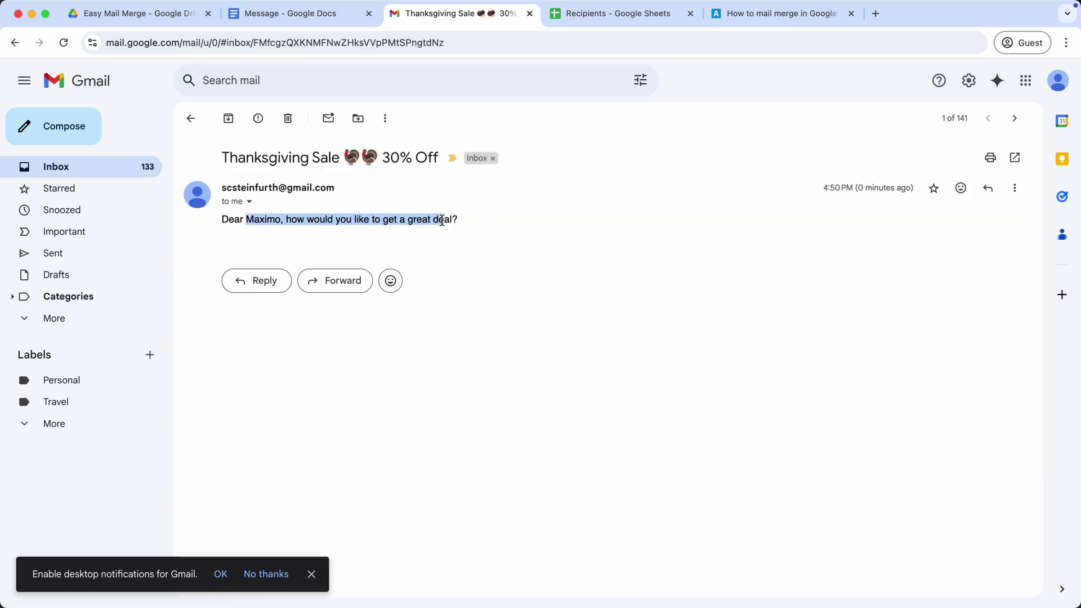
{"action": "left_click", "coordinate": [327, 21]}
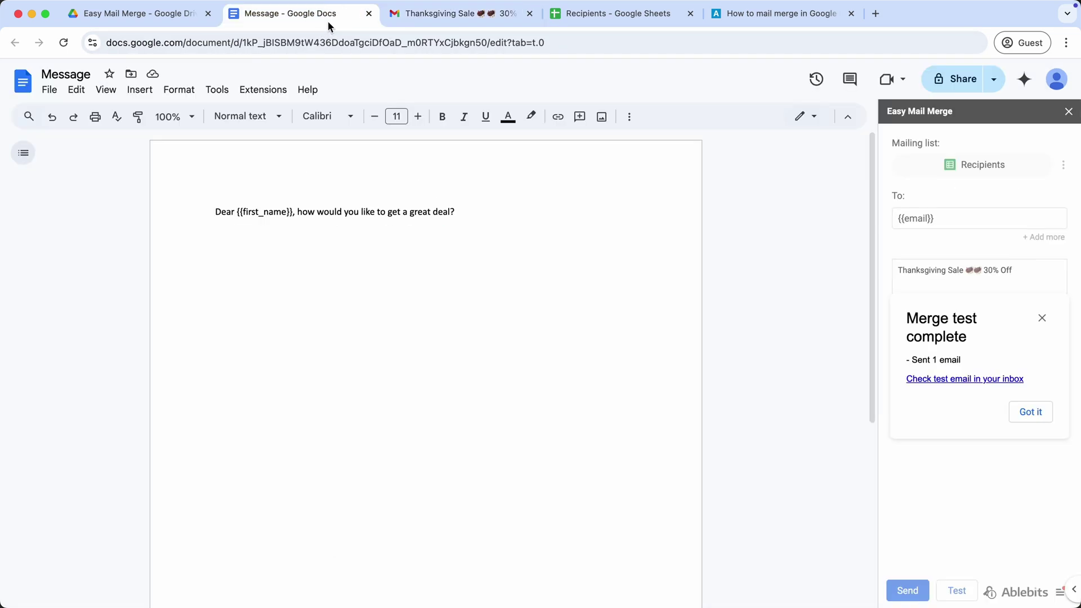
{"action": "left_click", "coordinate": [1041, 319]}
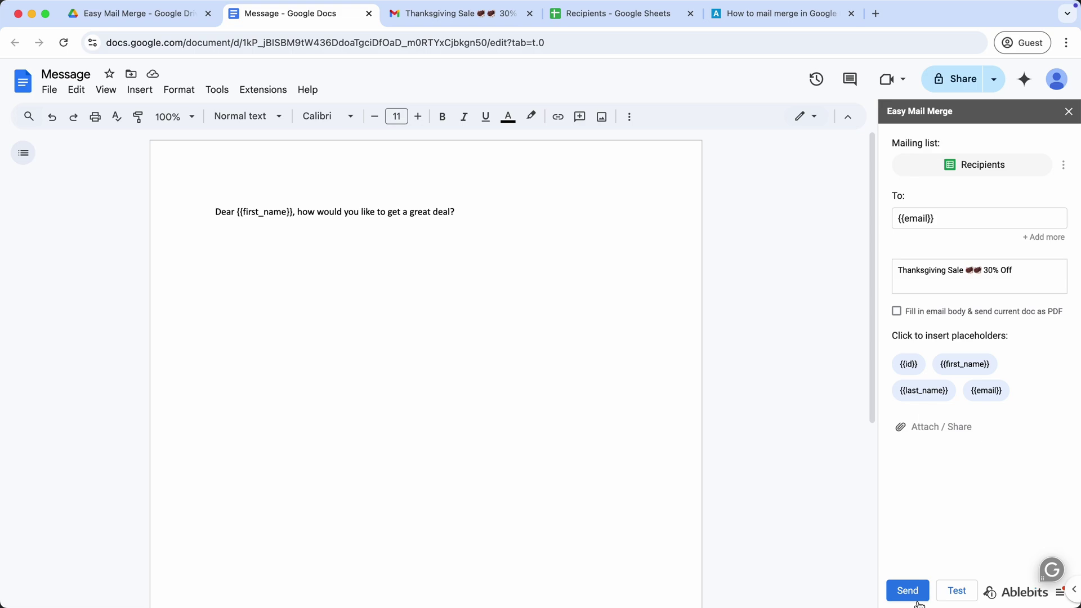